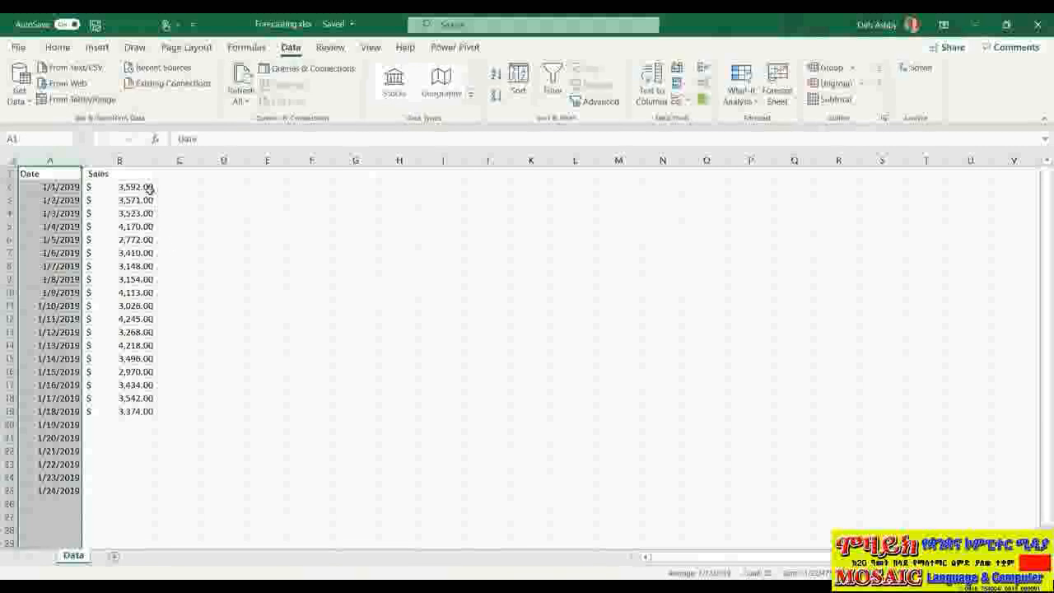
# Examine the Date and Sales columns, including row 20 where the dates without sales begin
pyautogui.click(119, 160)
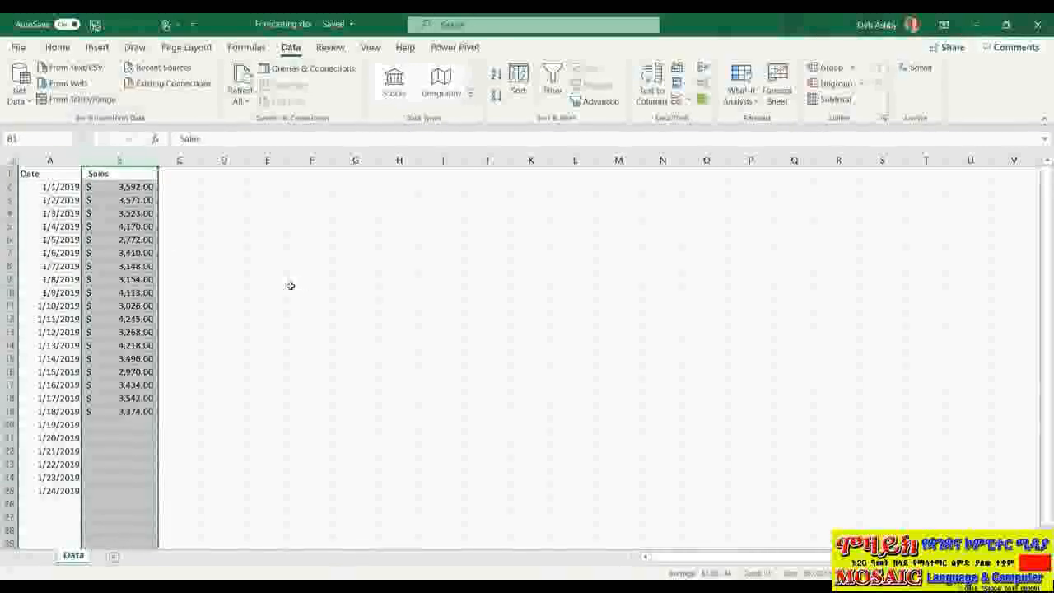
pyautogui.click(62, 160)
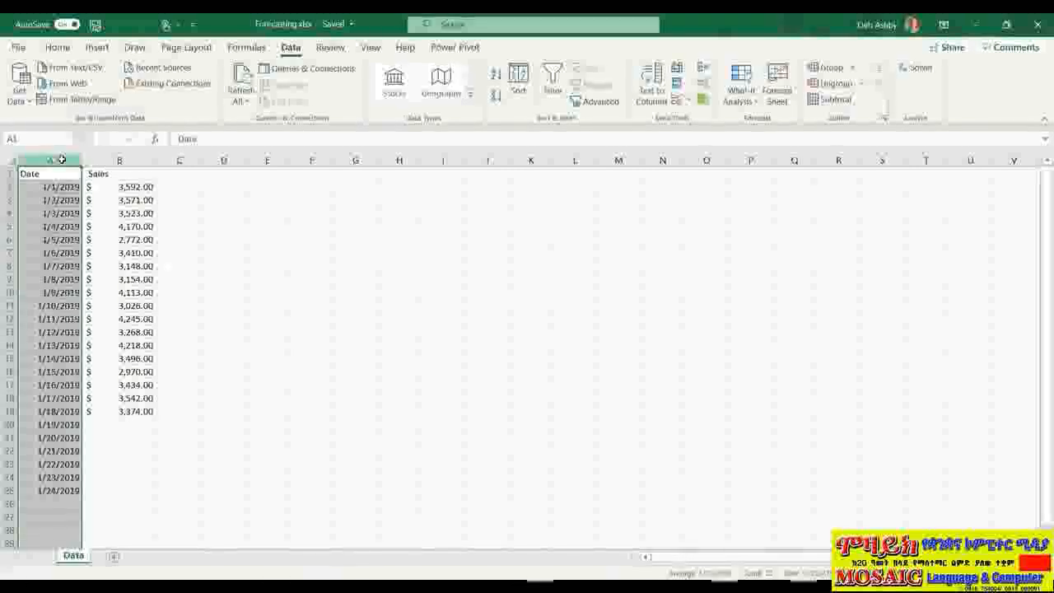
pyautogui.click(119, 426)
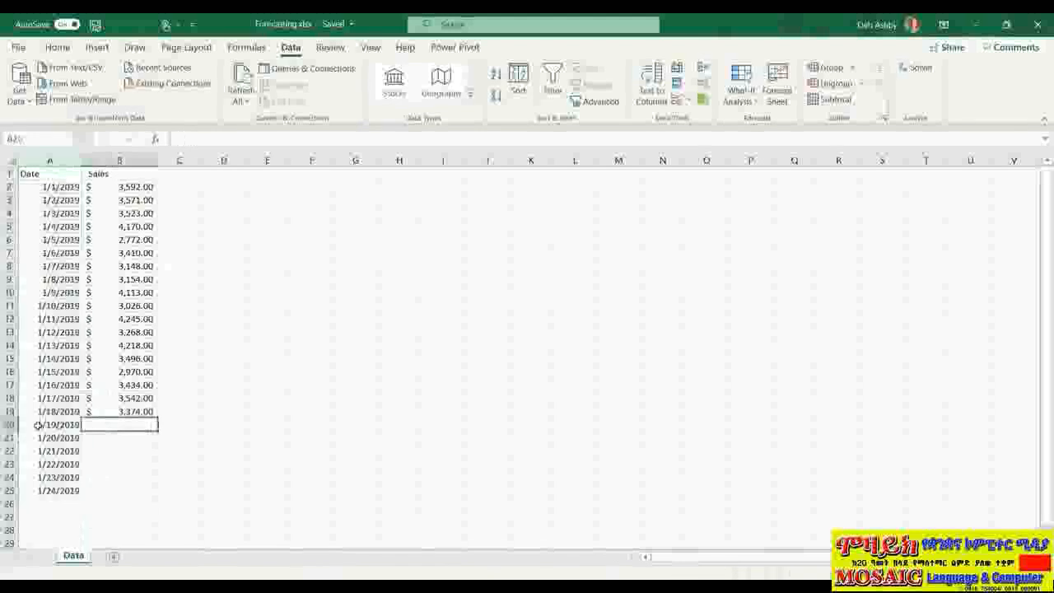
pyautogui.click(10, 424)
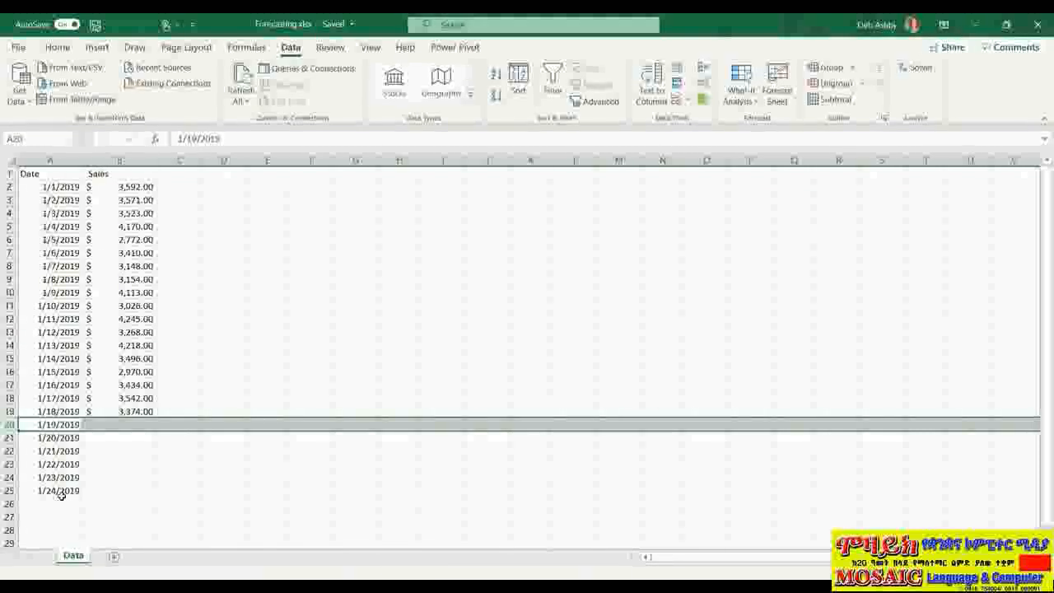
pyautogui.click(266, 318)
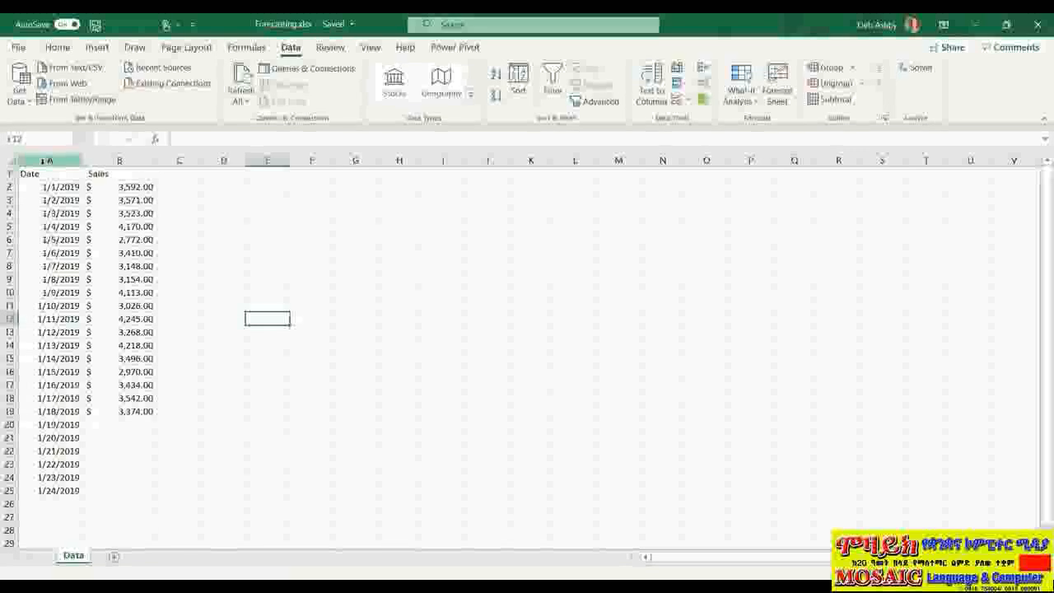
pyautogui.moveTo(45, 159); pyautogui.dragTo(120, 159)
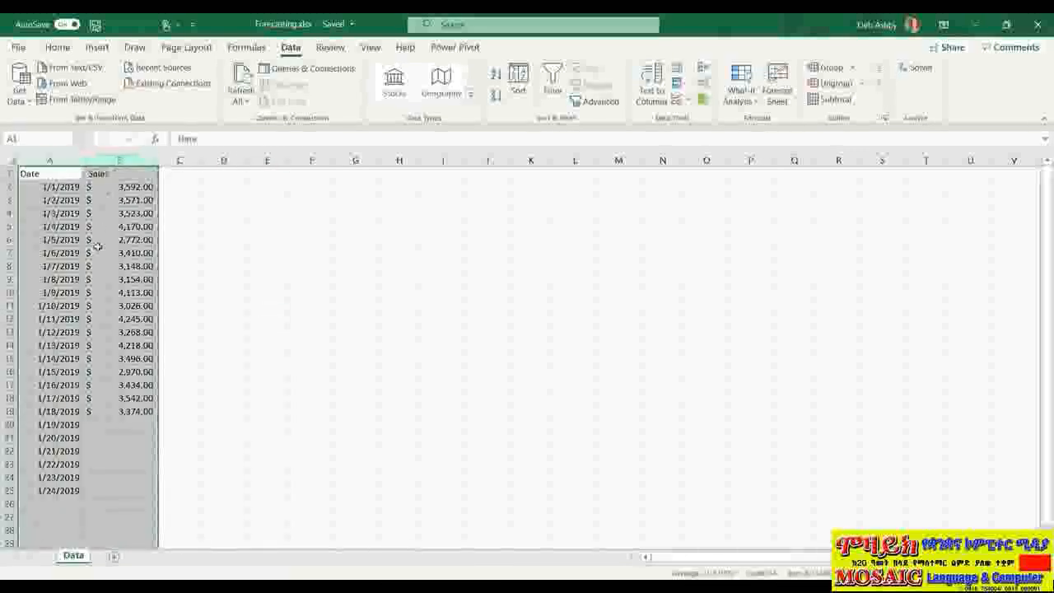
pyautogui.click(62, 200)
pyautogui.moveTo(51, 159); pyautogui.dragTo(124, 160)
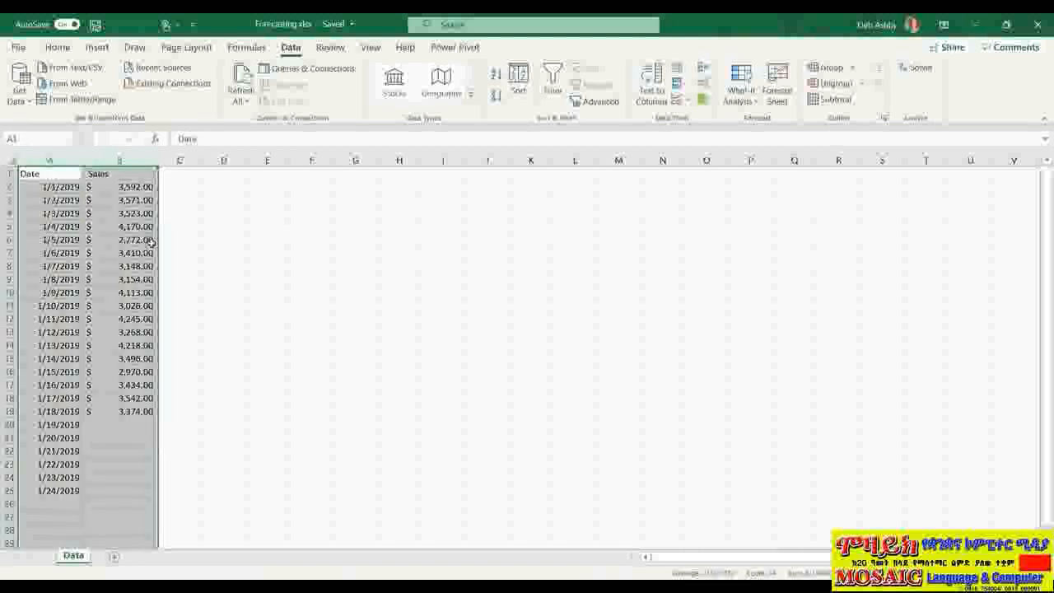
# Compare individual dates with their matching sales amounts and check the spacing of the dates in the Date column
pyautogui.click(137, 187)
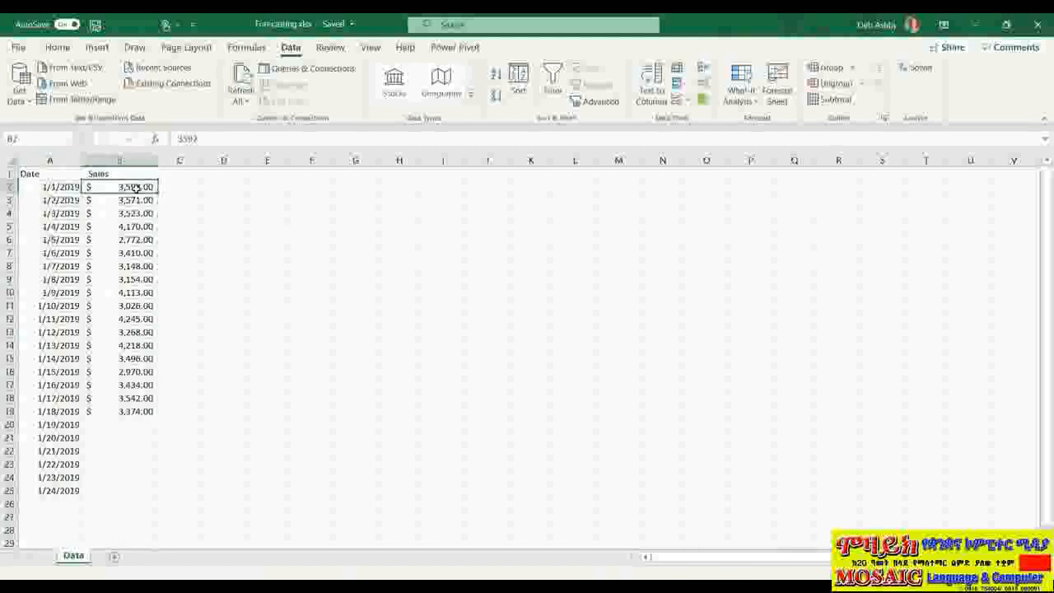
pyautogui.click(66, 188)
pyautogui.click(117, 200)
pyautogui.click(64, 200)
pyautogui.click(120, 213)
pyautogui.click(66, 213)
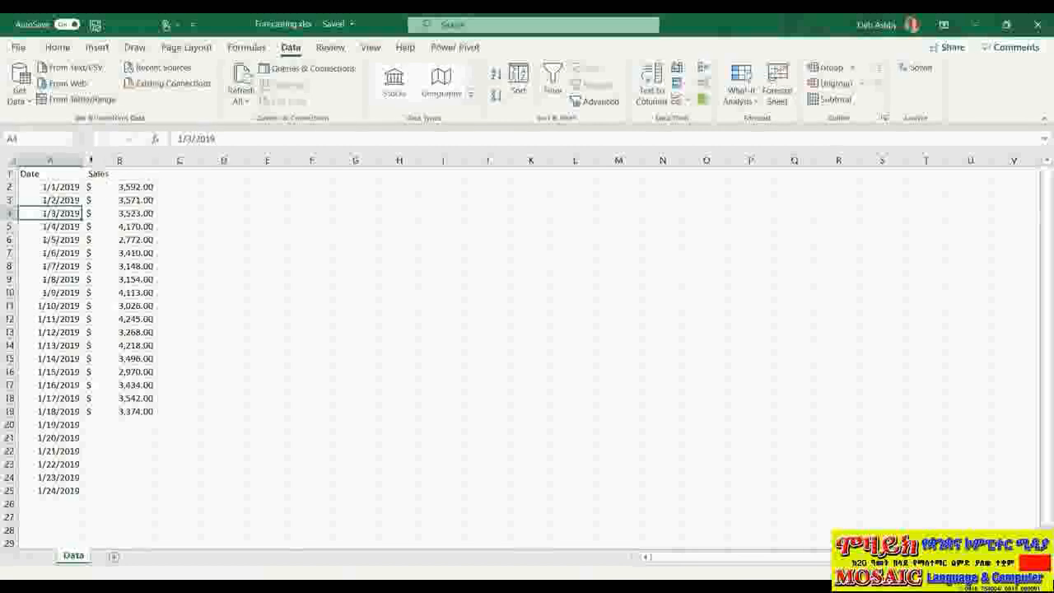
pyautogui.click(66, 155)
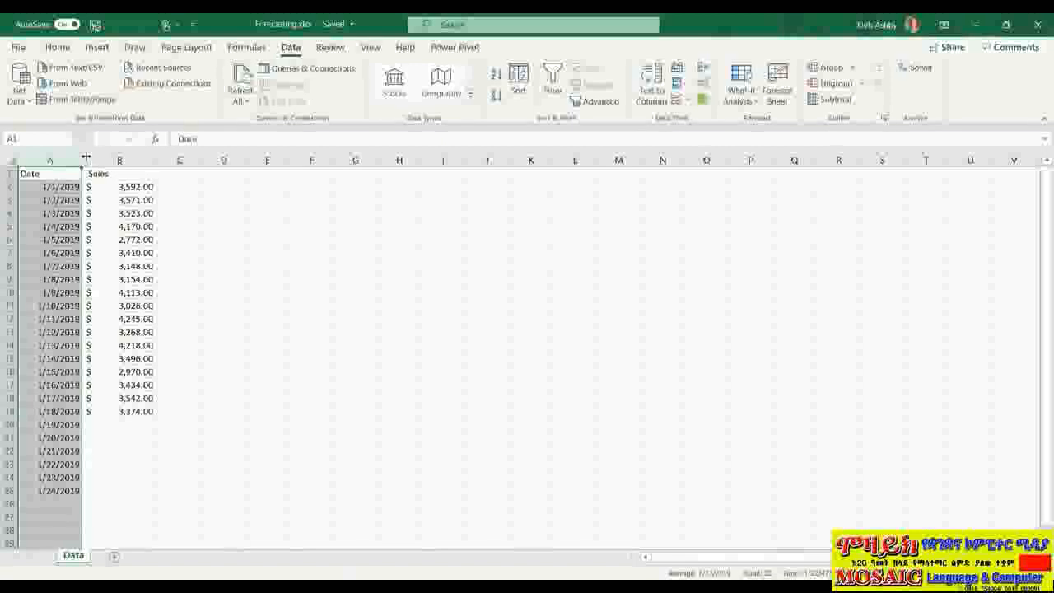
pyautogui.click(114, 215)
pyautogui.click(89, 282)
pyautogui.click(41, 266)
pyautogui.click(103, 307)
pyautogui.click(58, 307)
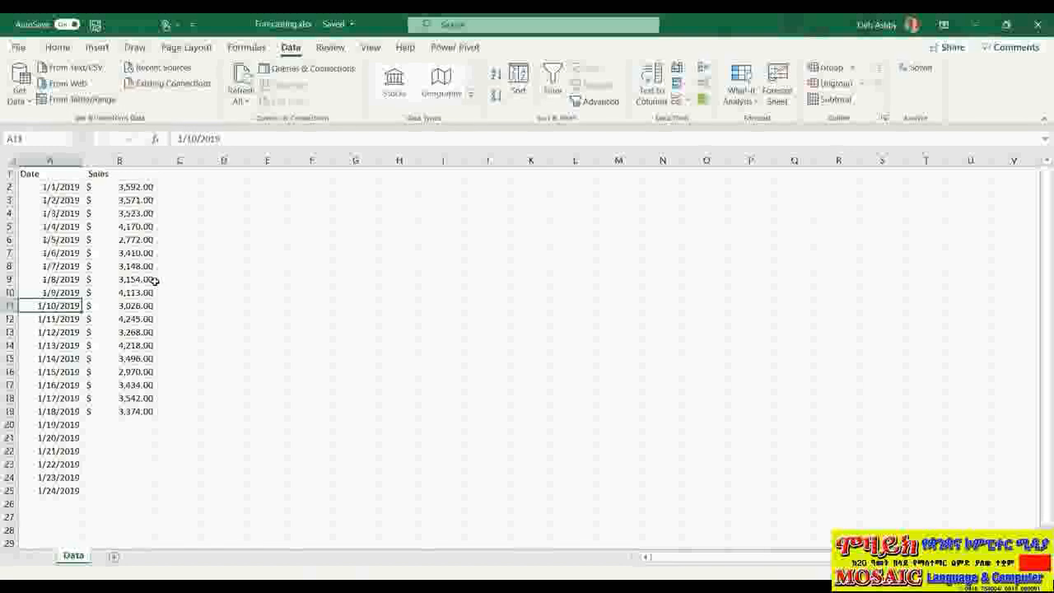
# Start a forecast sheet from the Date and Sales range A1:B25 and set the forecast end to 1/24/2019
pyautogui.click(29, 173)
pyautogui.moveTo(86, 174); pyautogui.dragTo(98, 486)
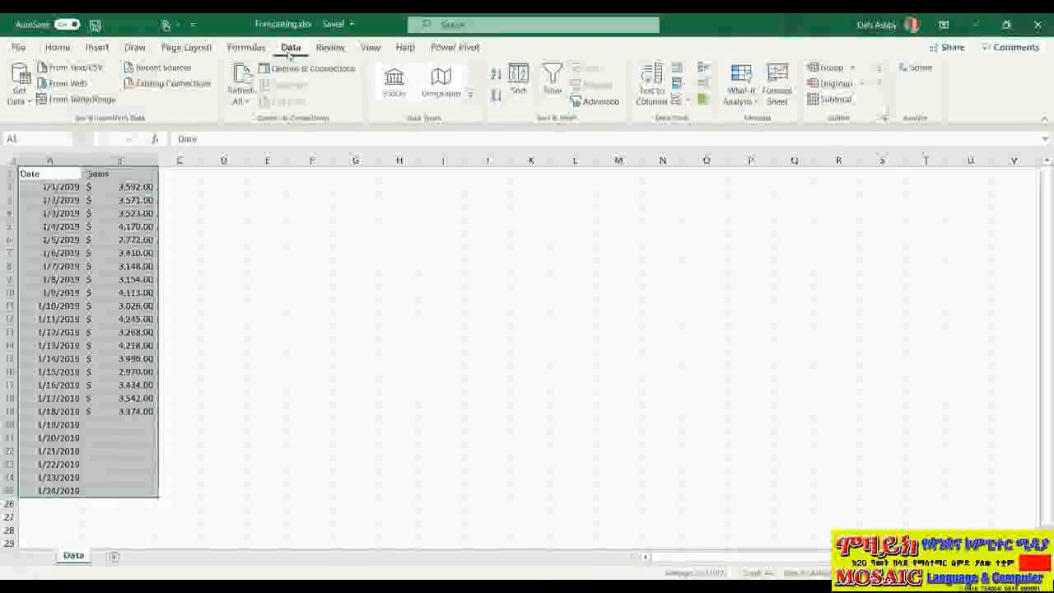
pyautogui.click(777, 89)
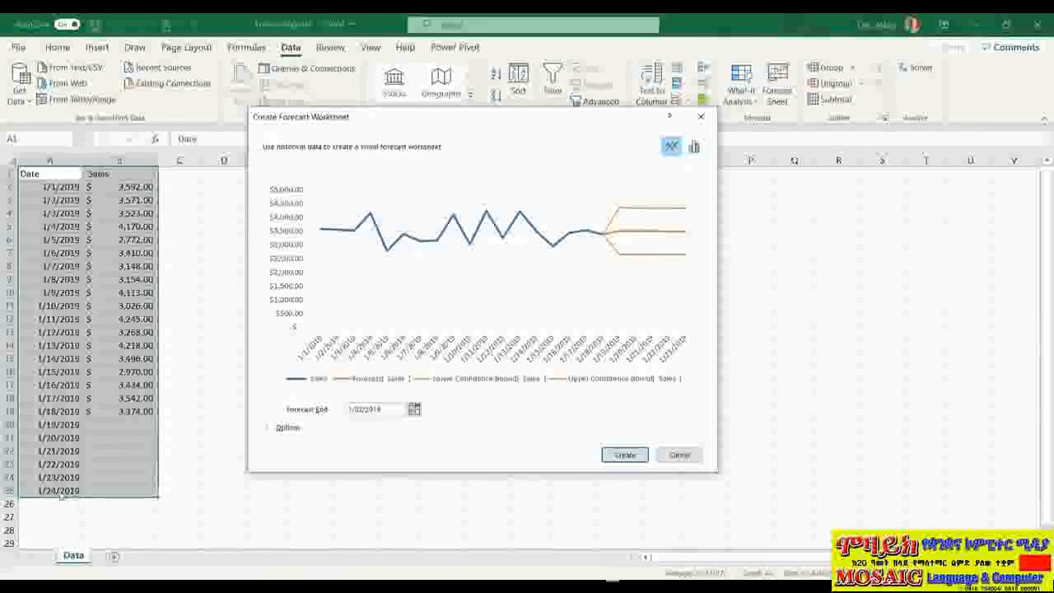
pyautogui.click(414, 408)
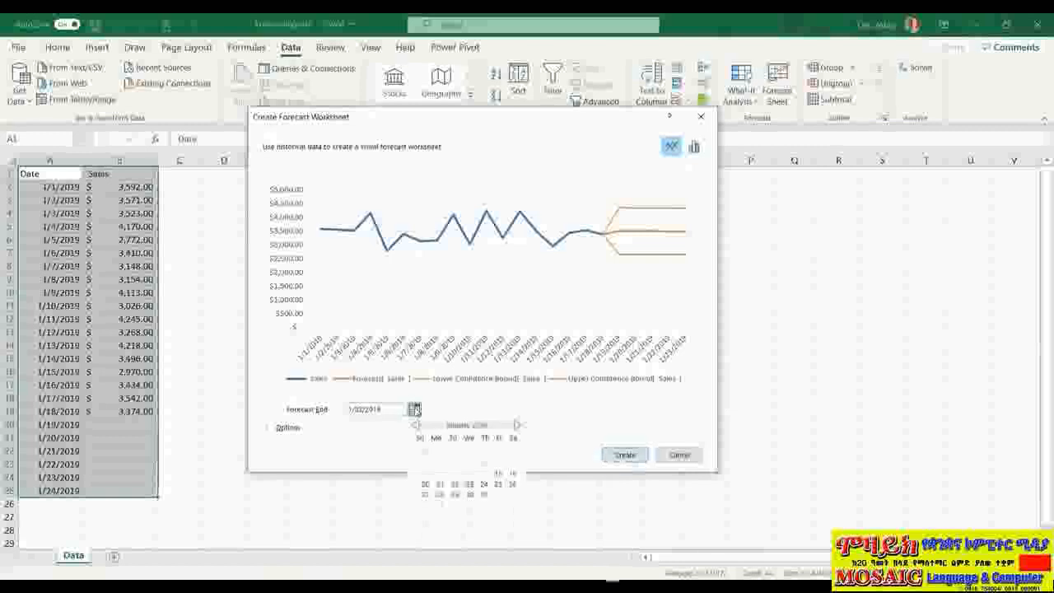
pyautogui.click(484, 484)
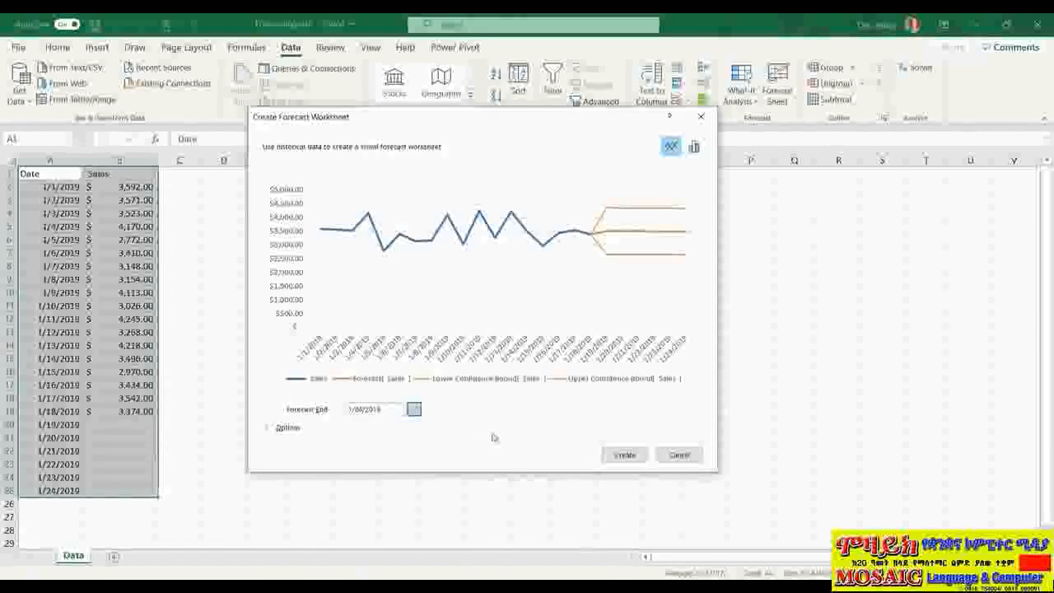
# Preview the forecast as columns, then create its worksheet as a line chart and place the chart beside the forecast table
pyautogui.click(268, 428)
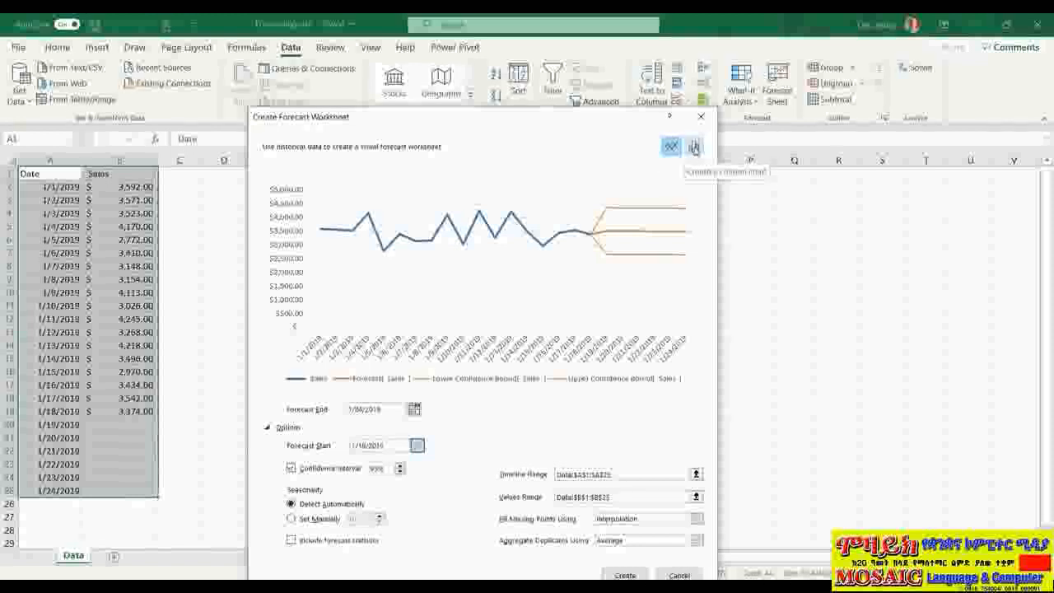
pyautogui.click(694, 146)
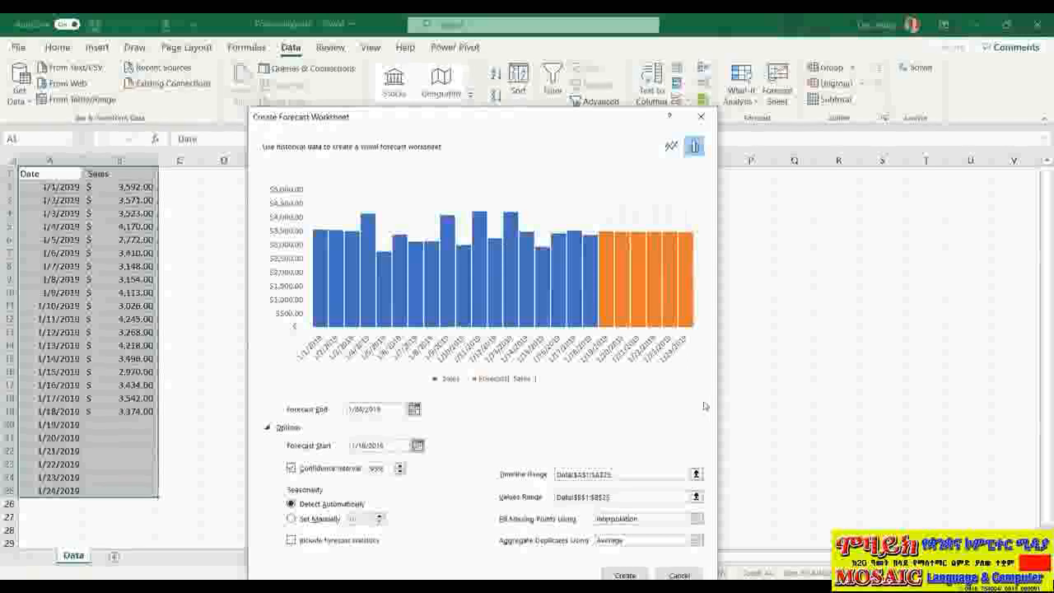
pyautogui.click(671, 148)
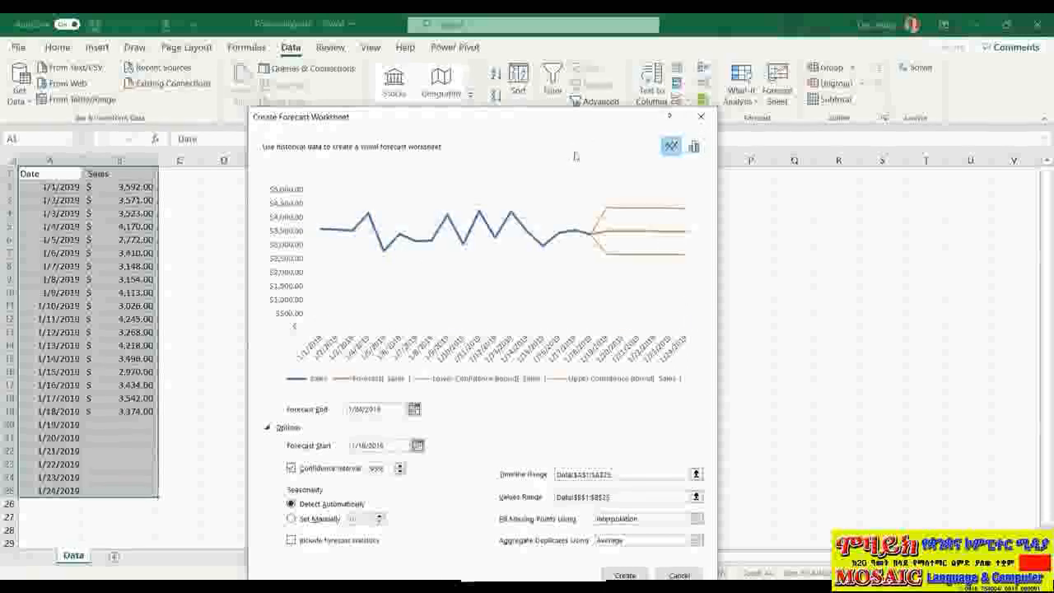
pyautogui.click(624, 574)
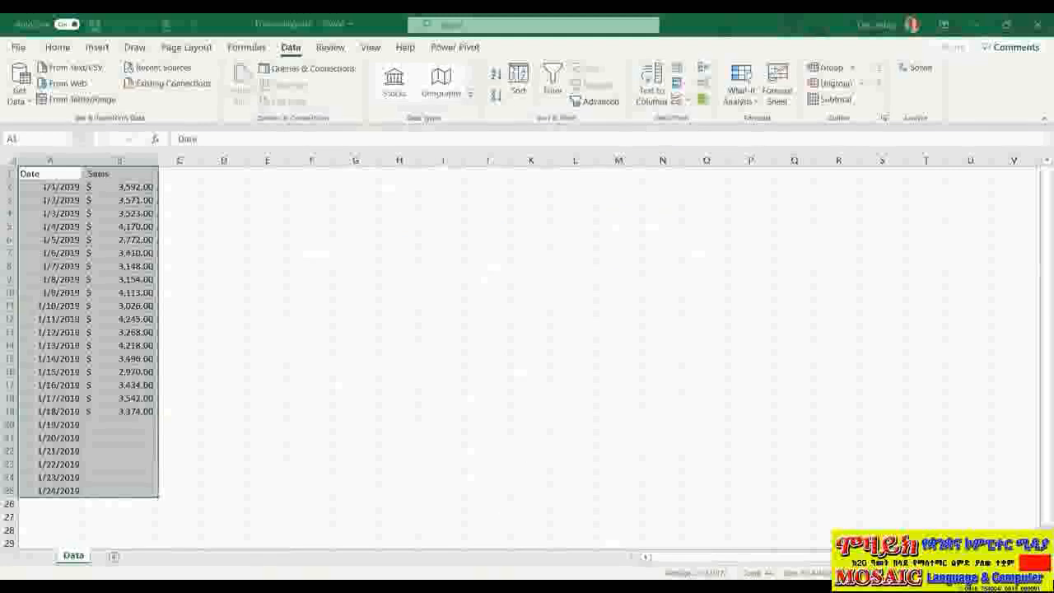
pyautogui.moveTo(533, 257); pyautogui.dragTo(736, 188)
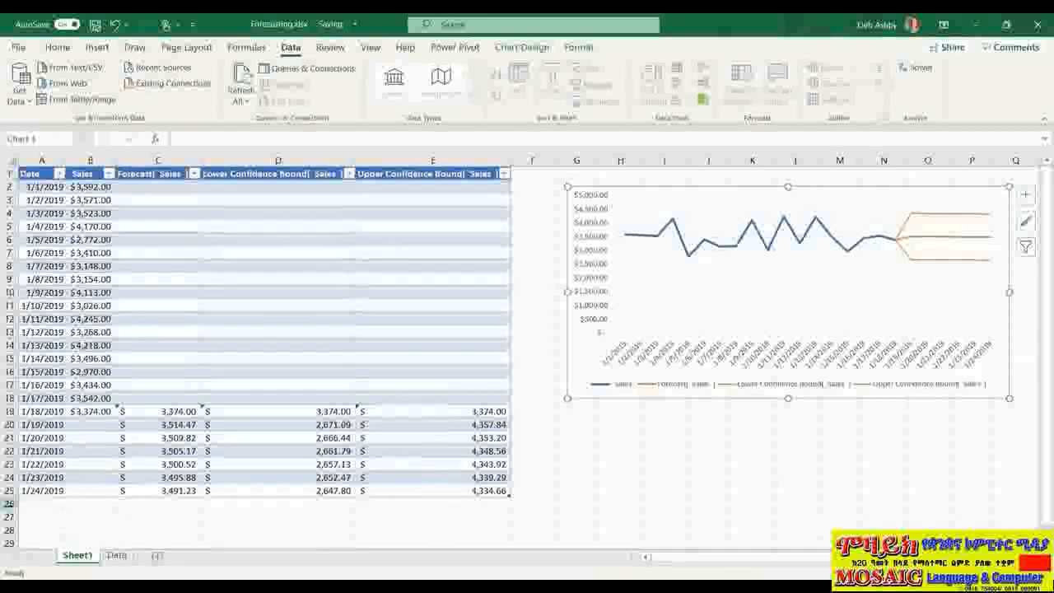
# Examine the forecast, lower confidence bound and upper confidence bound for 1/24/2019 in cells C25, D25 and E25
pyautogui.click(144, 491)
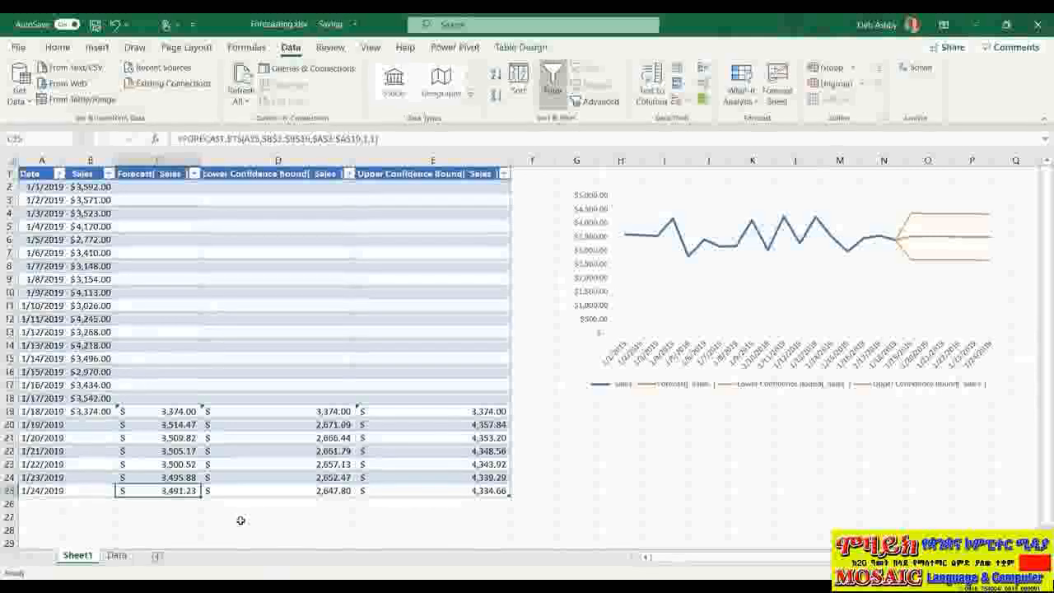
pyautogui.click(255, 488)
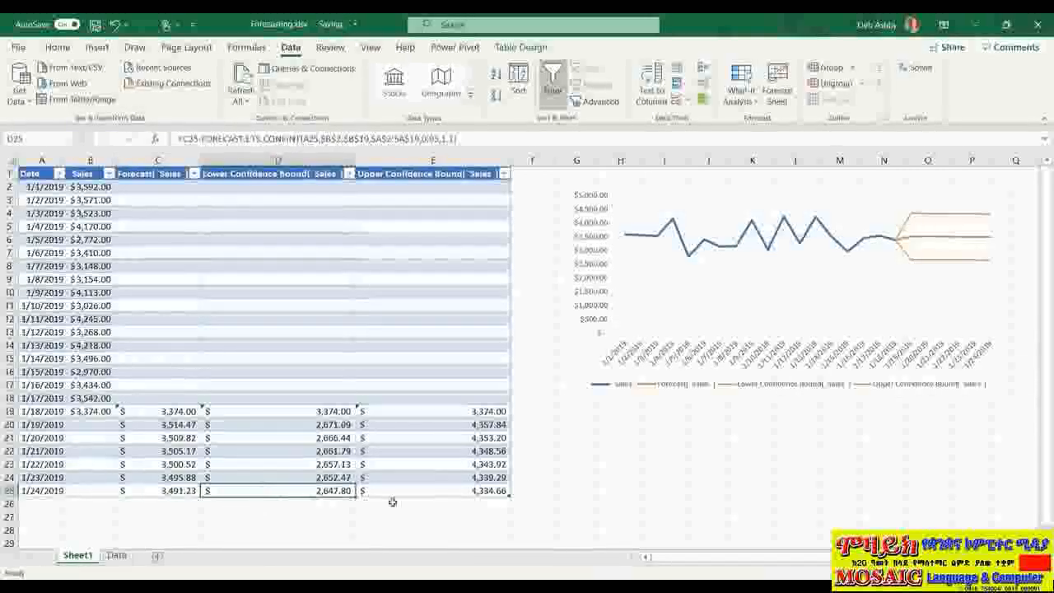
pyautogui.click(428, 491)
pyautogui.click(306, 493)
pyautogui.click(400, 491)
pyautogui.click(321, 492)
pyautogui.click(393, 493)
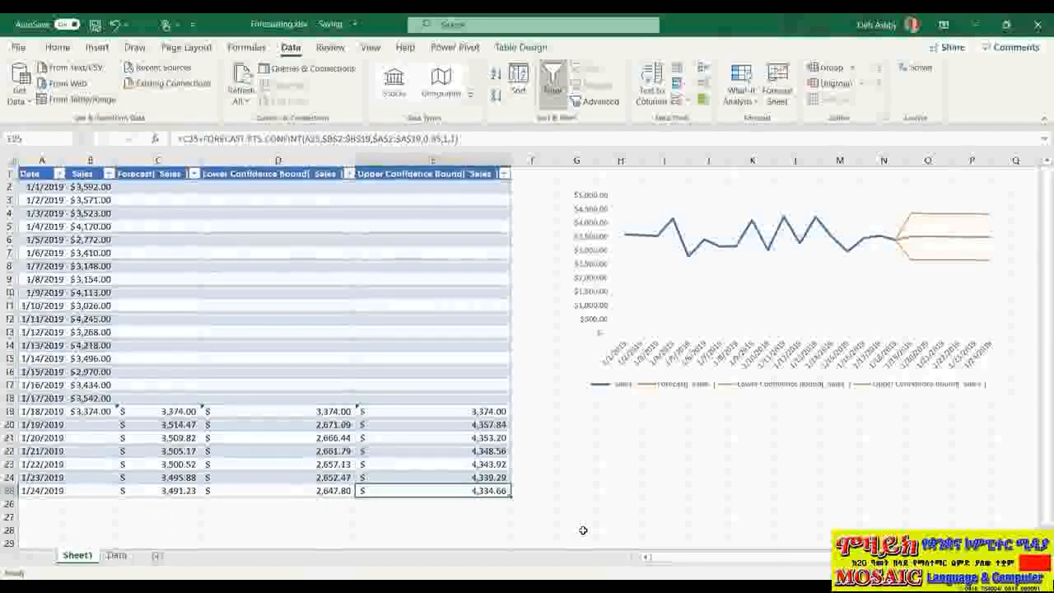